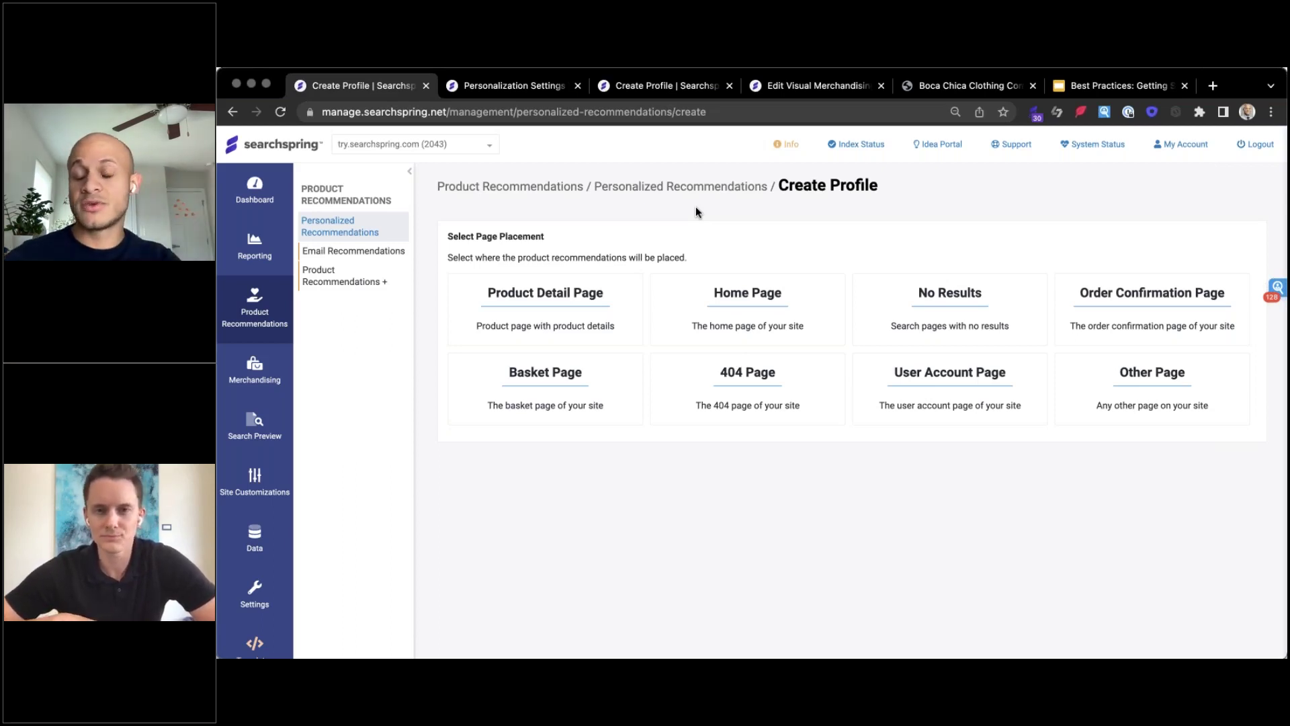
- Choose Product Detail Page as the placement for the new recommendation profile
left_click(560, 289)
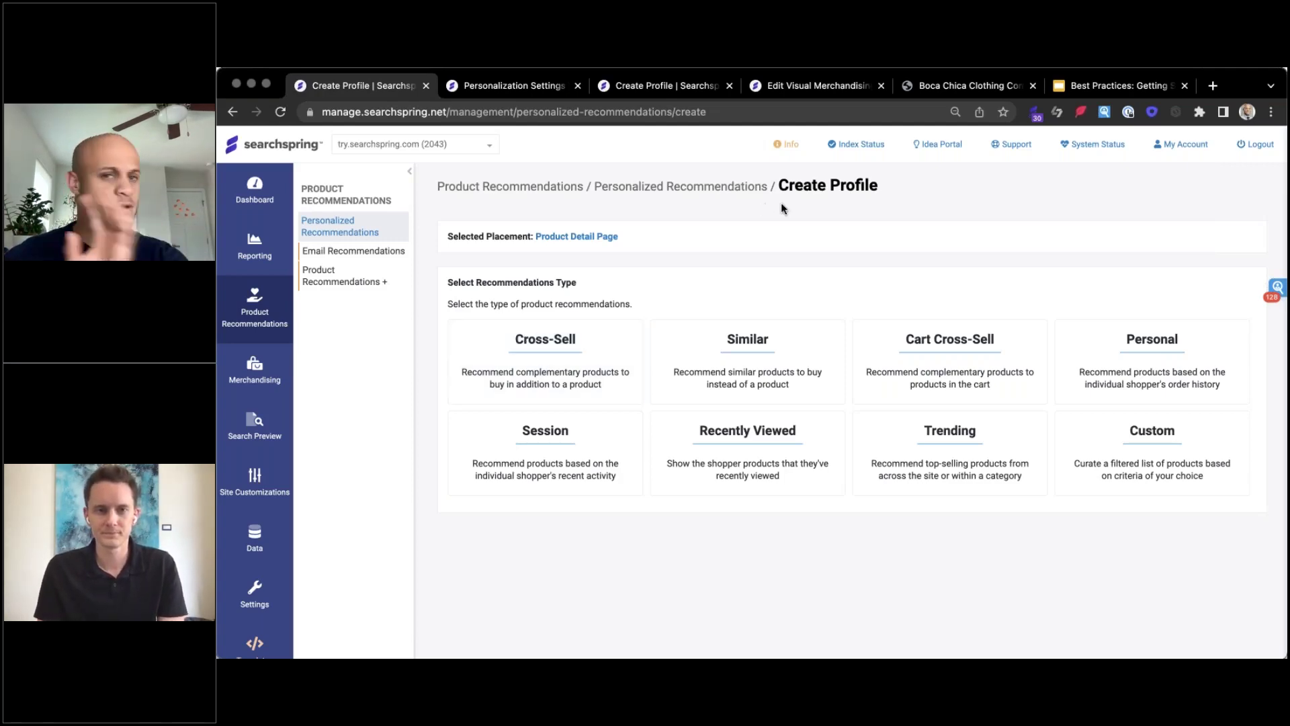
- Present the Best Practices deck's Personalized Recommendations slide full screen
left_click(1073, 88)
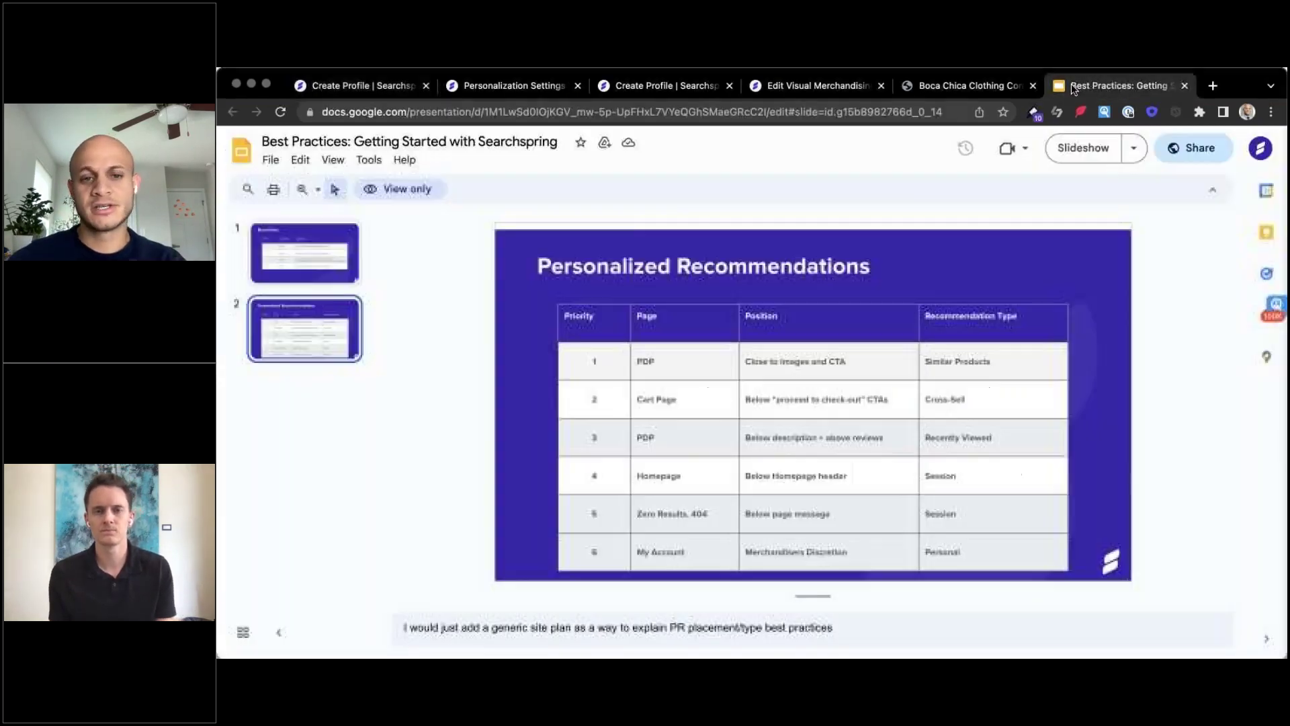
left_click(1112, 148)
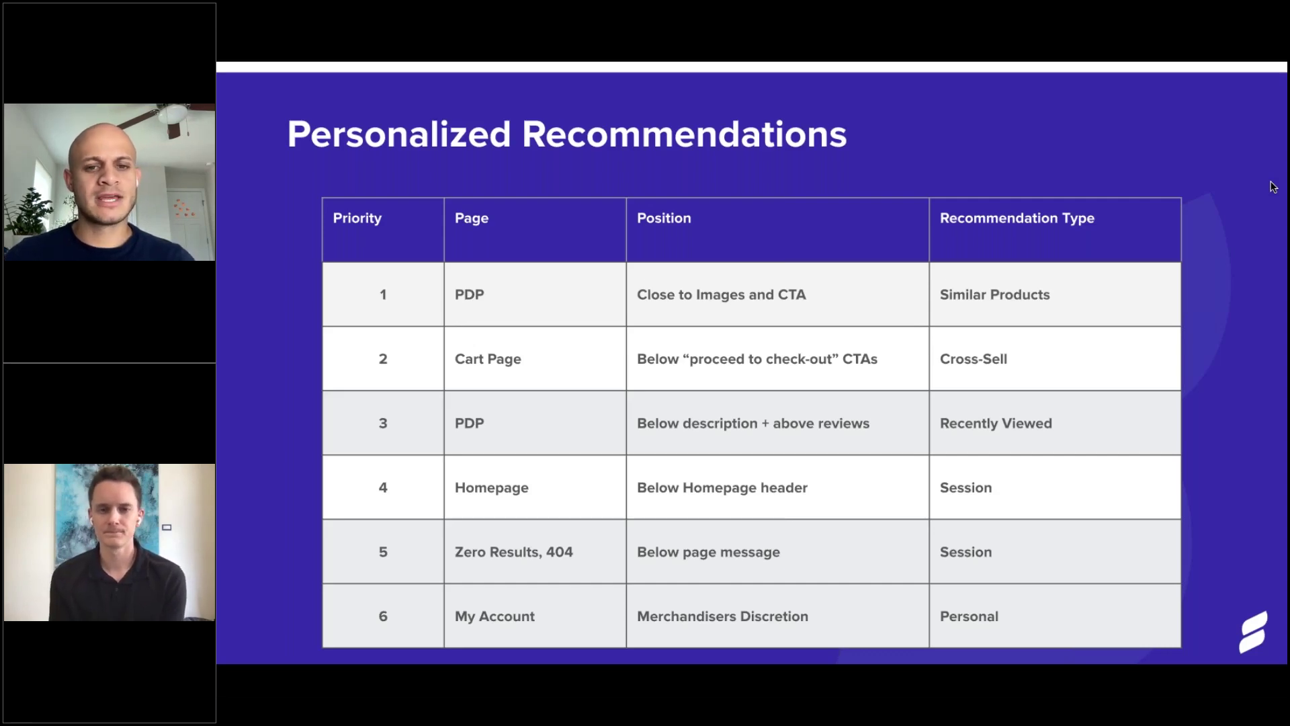
- Leave the slideshow and return to the Searchspring Email Recommendations Create Profile page
key("super+Tab")
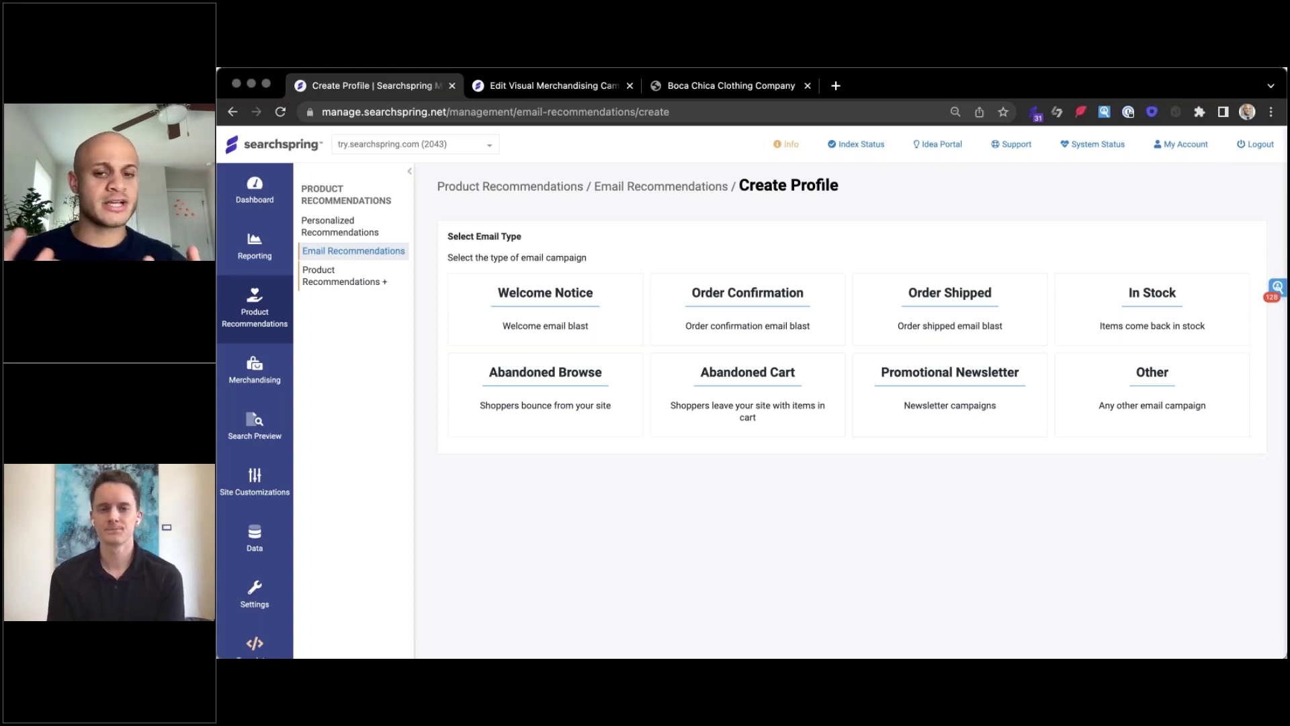
- Choose Welcome Notice as the email type for the new recommendation profile
left_click(572, 310)
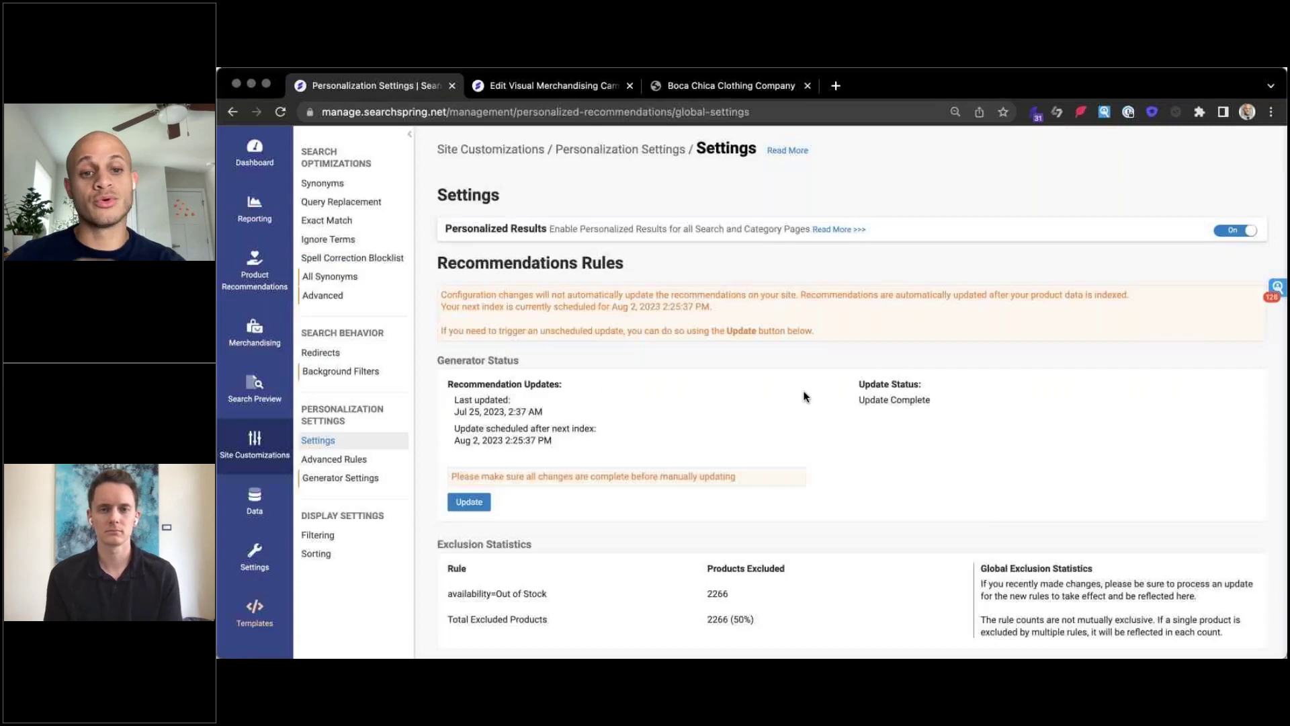
scroll(805, 397, "down", 7)
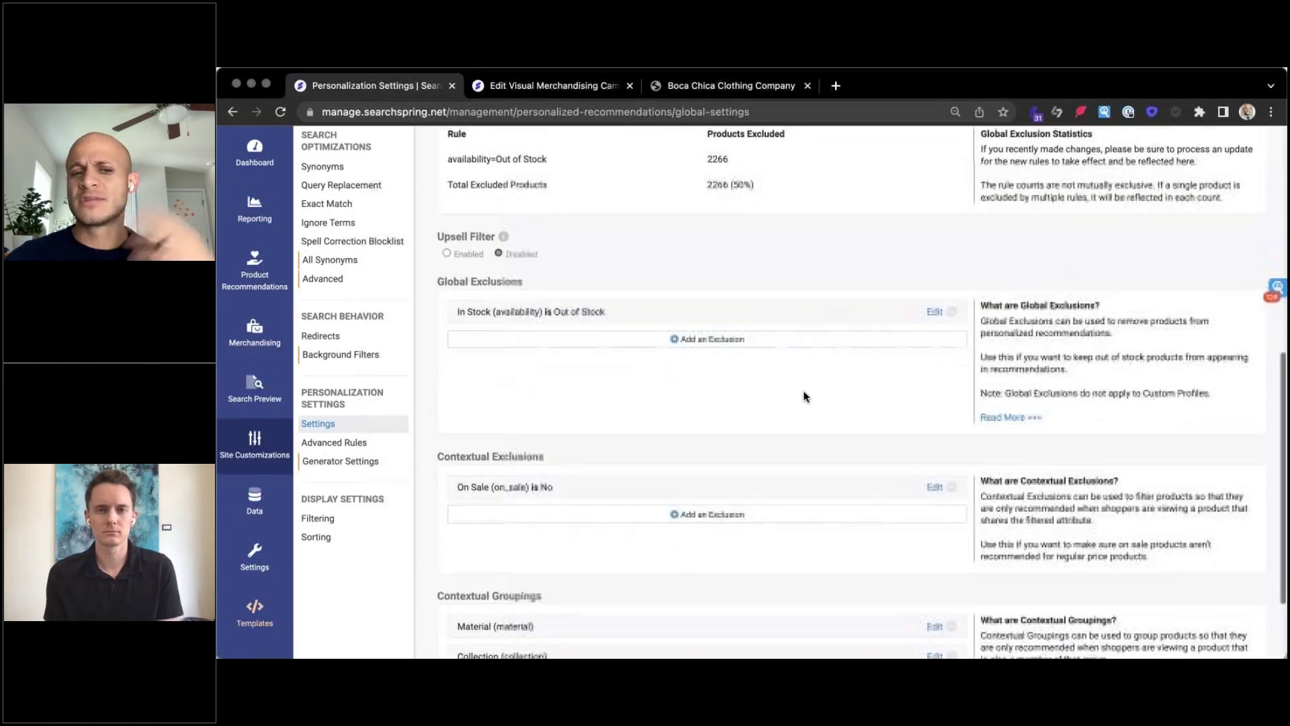
scroll(805, 397, "down", 3)
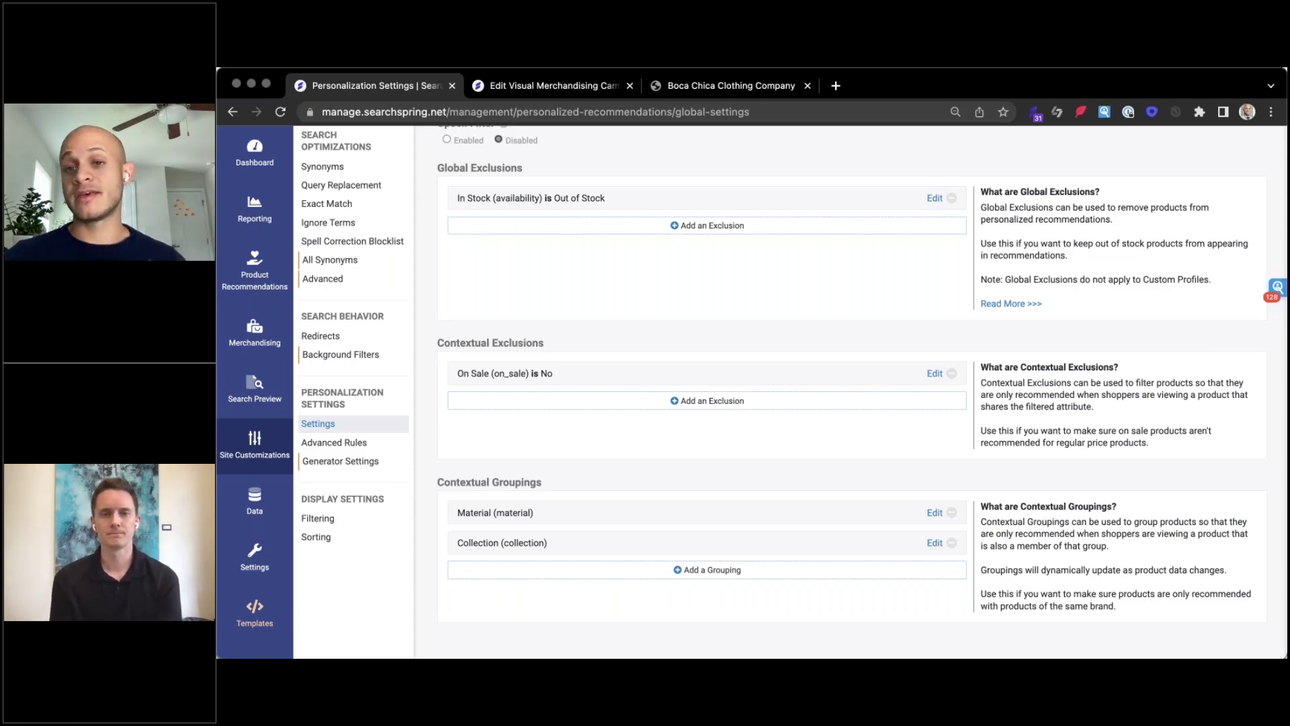
- Close the Personalization Settings tab to return to the All Shoes campaign
key("super+w")
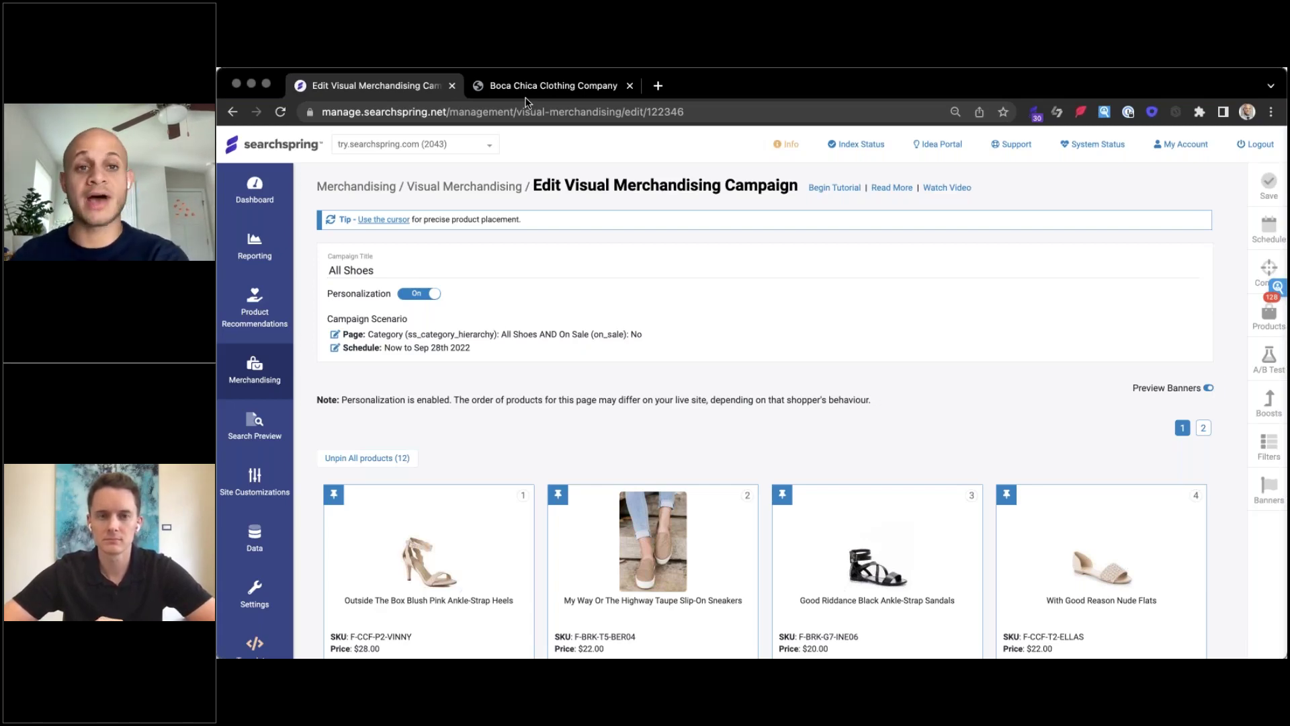
- Go to the Boca Chica store's Personalization page and review the two demo shopper personas
left_click(529, 90)
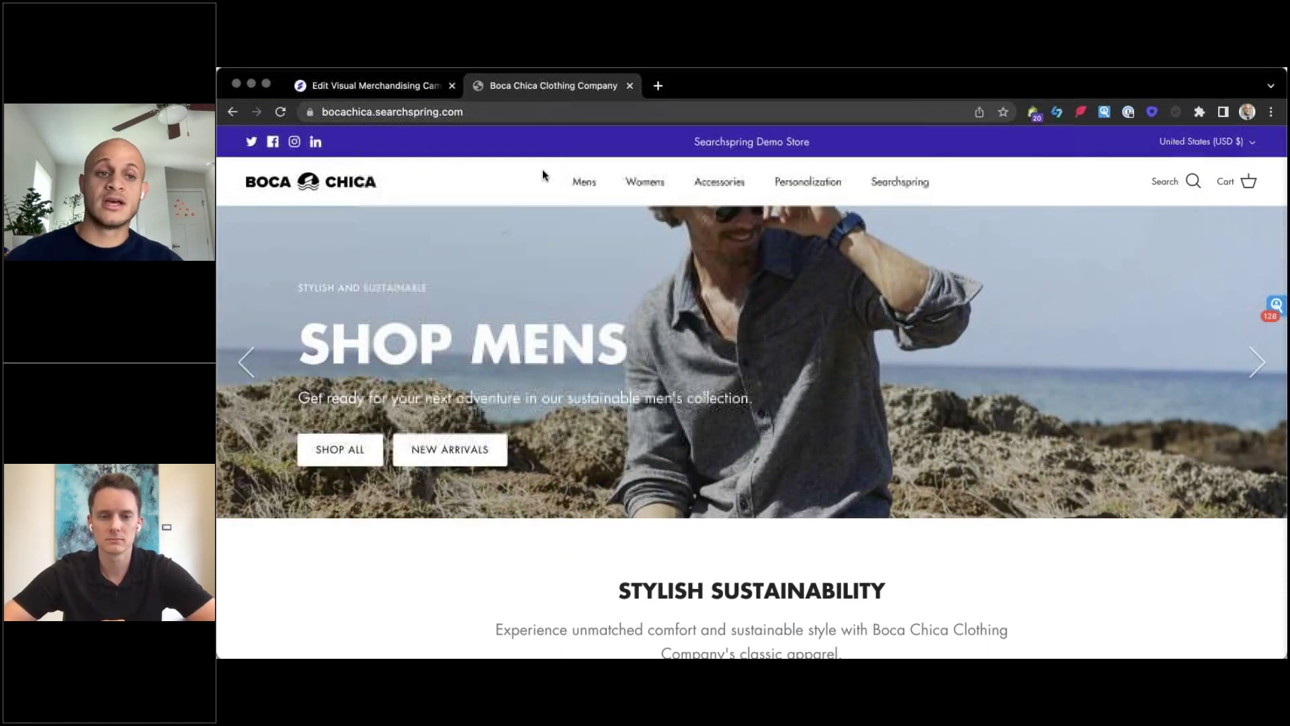
left_click(782, 182)
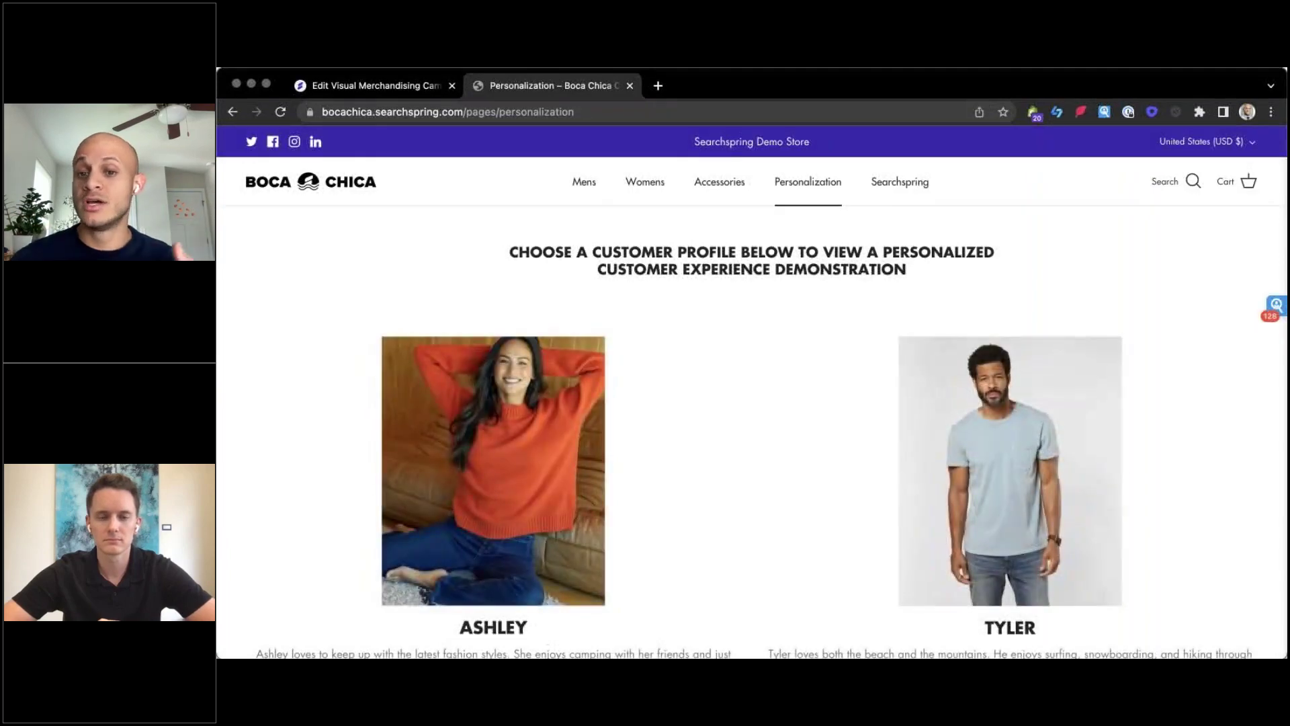
scroll(751, 403, "down", 2)
scroll(751, 403, "up", 3)
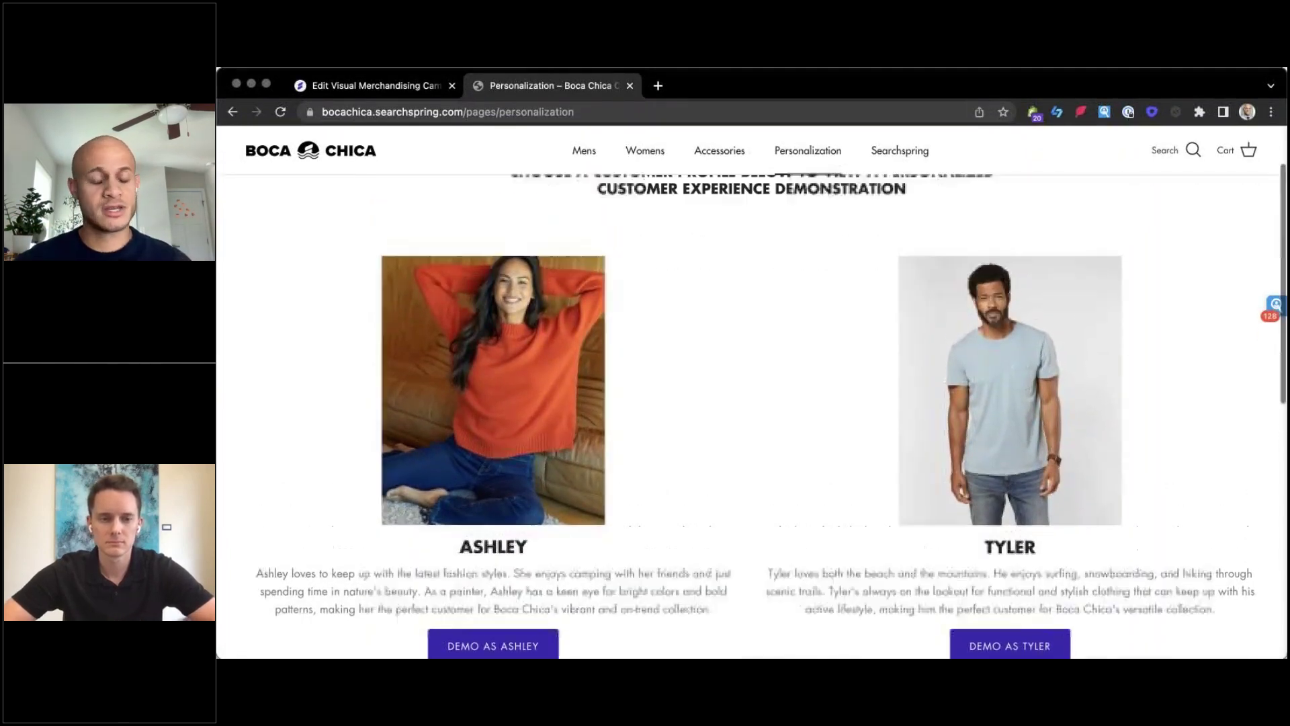
scroll(751, 403, "down", 3)
scroll(735, 316, "up", 1)
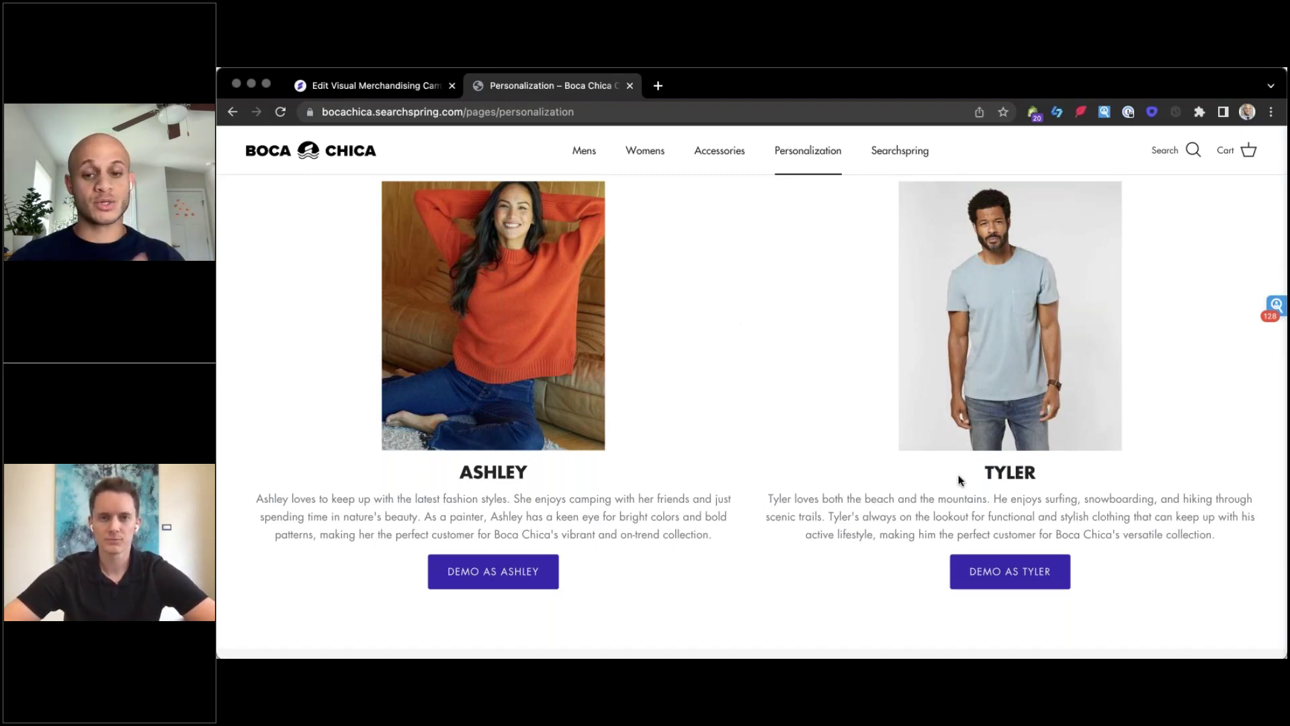
- Start the storefront demo as the male grey-tee persona, back at the page top
left_click(1022, 573)
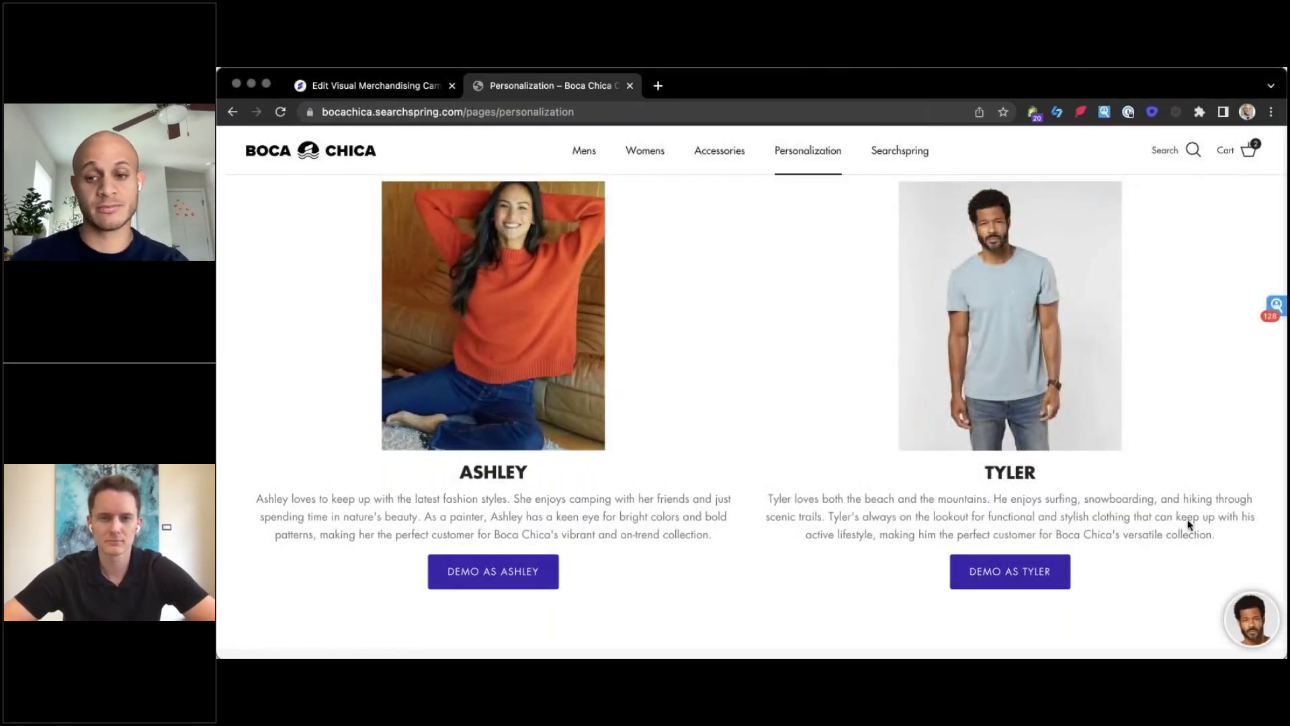
scroll(1186, 524, "up", 3)
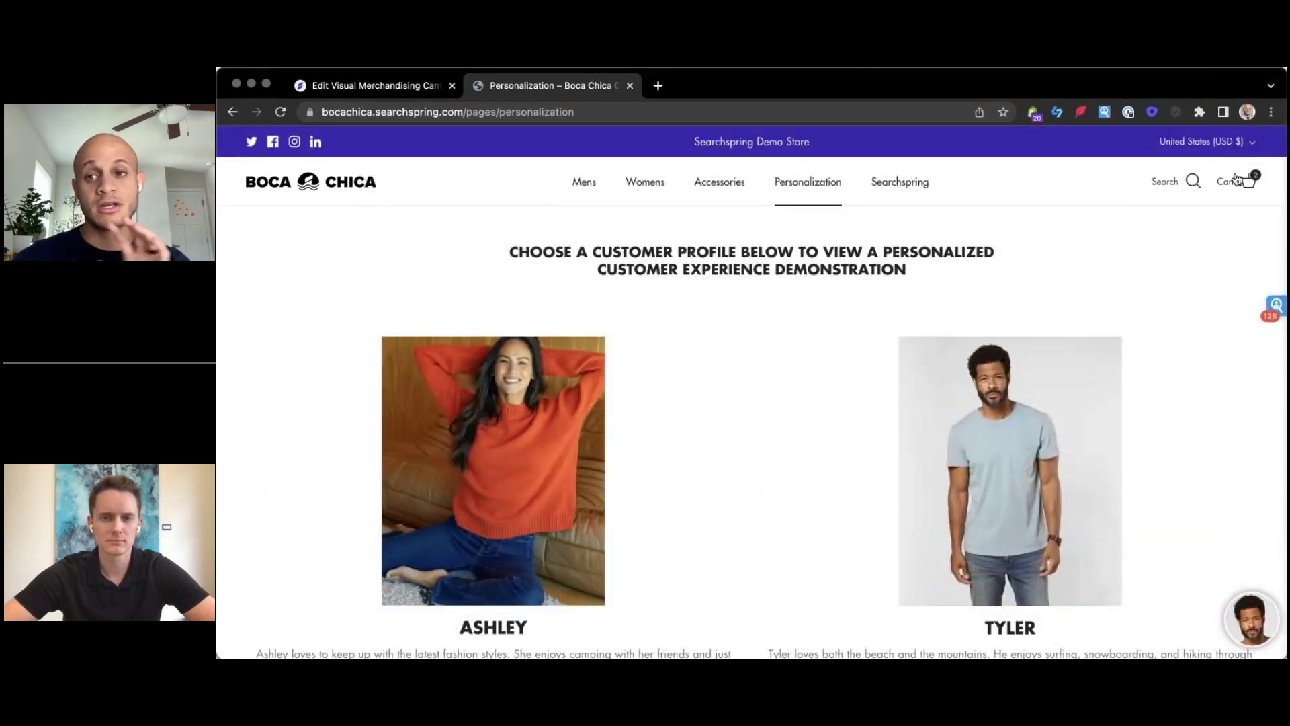
- Search the store for 'shirt' and open the Chroma Blanket Shirt from the 442 results
left_click(1193, 182)
type("shirt")
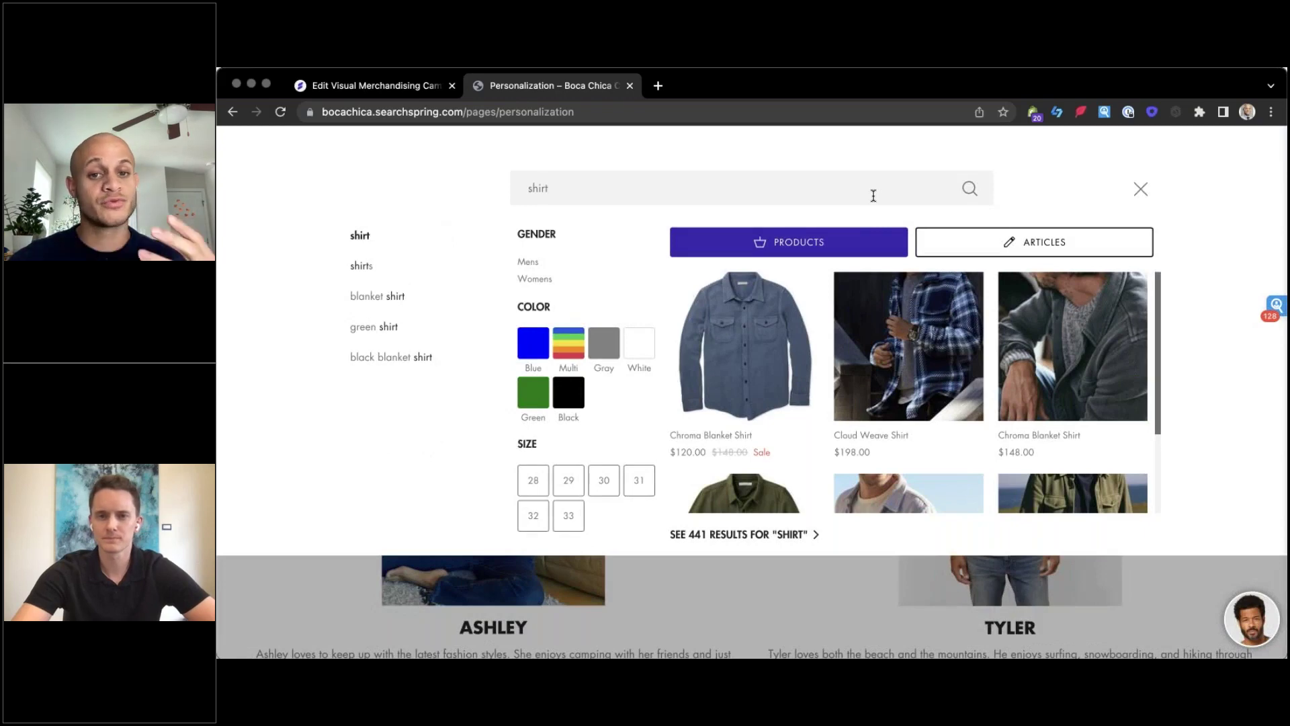
scroll(821, 439, "down", 3)
scroll(821, 440, "up", 3)
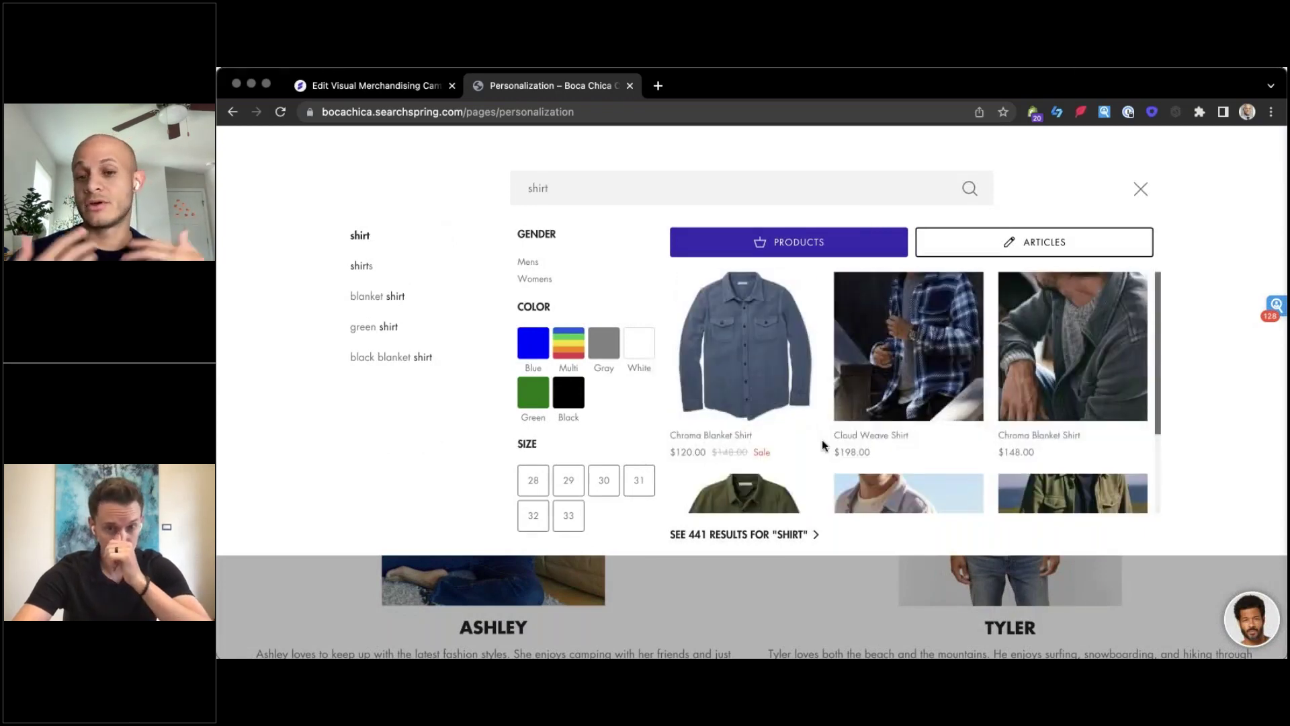
scroll(851, 376, "down", 2)
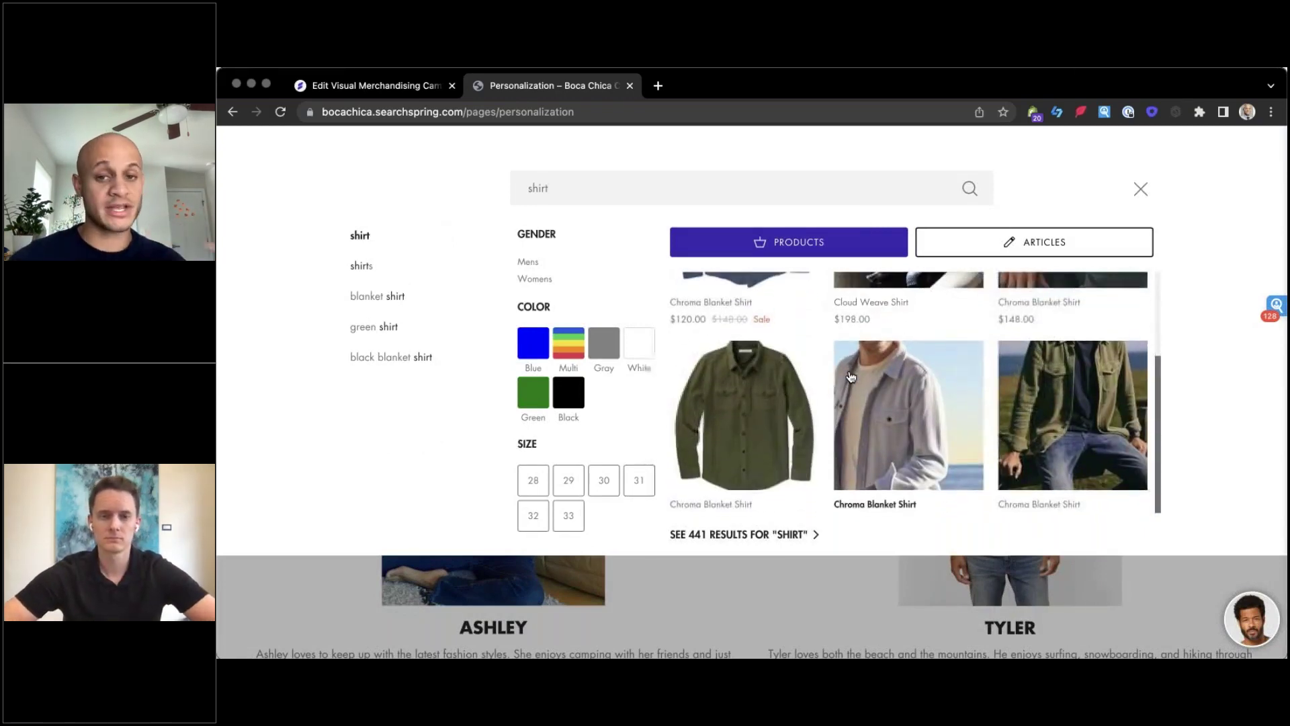
key("Return")
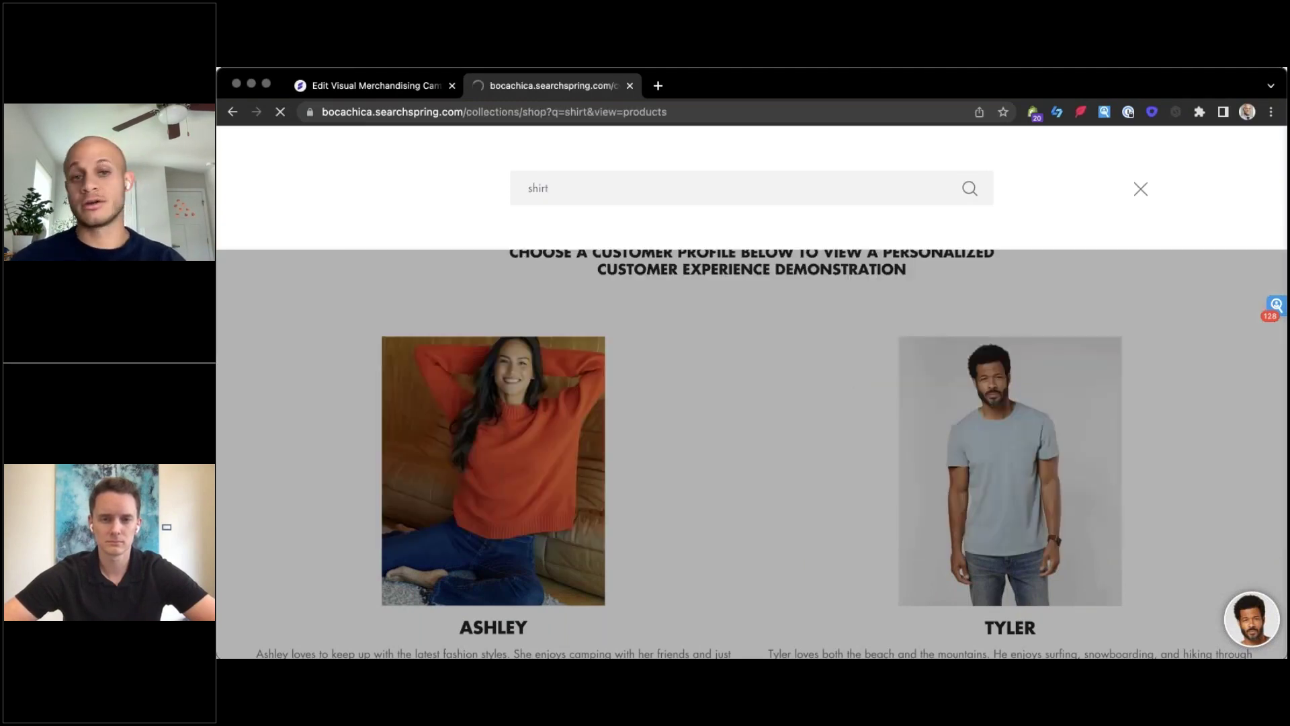
scroll(442, 399, "down", 1)
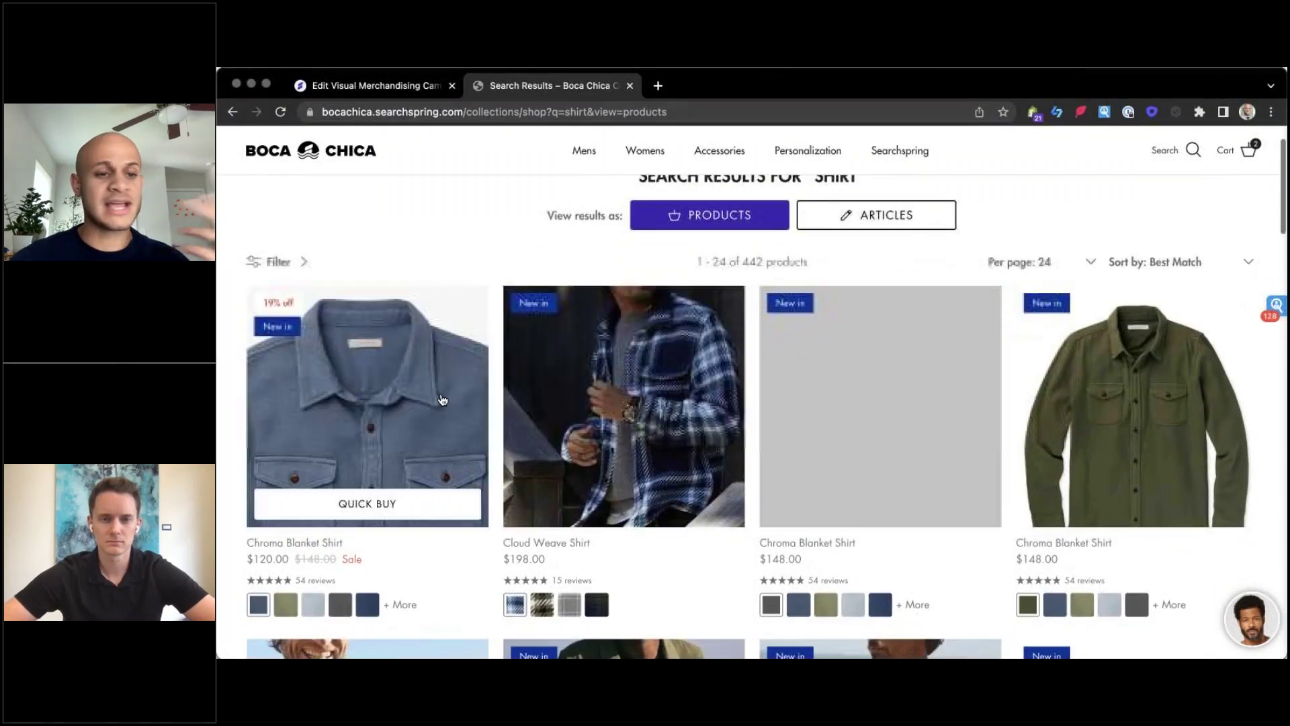
left_click(443, 399)
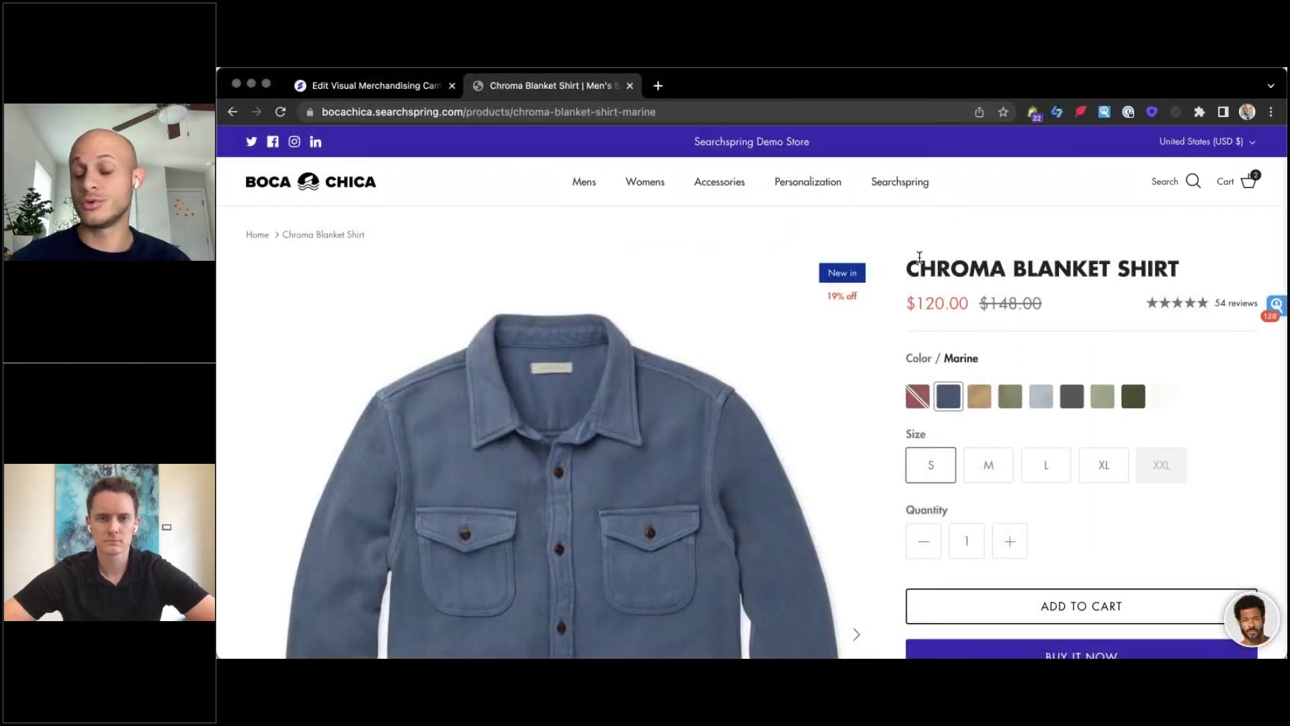
- Review the Chroma Blanket Shirt's 'You May Also Like' recommendations, then return to the page top
scroll(931, 260, "down", 10)
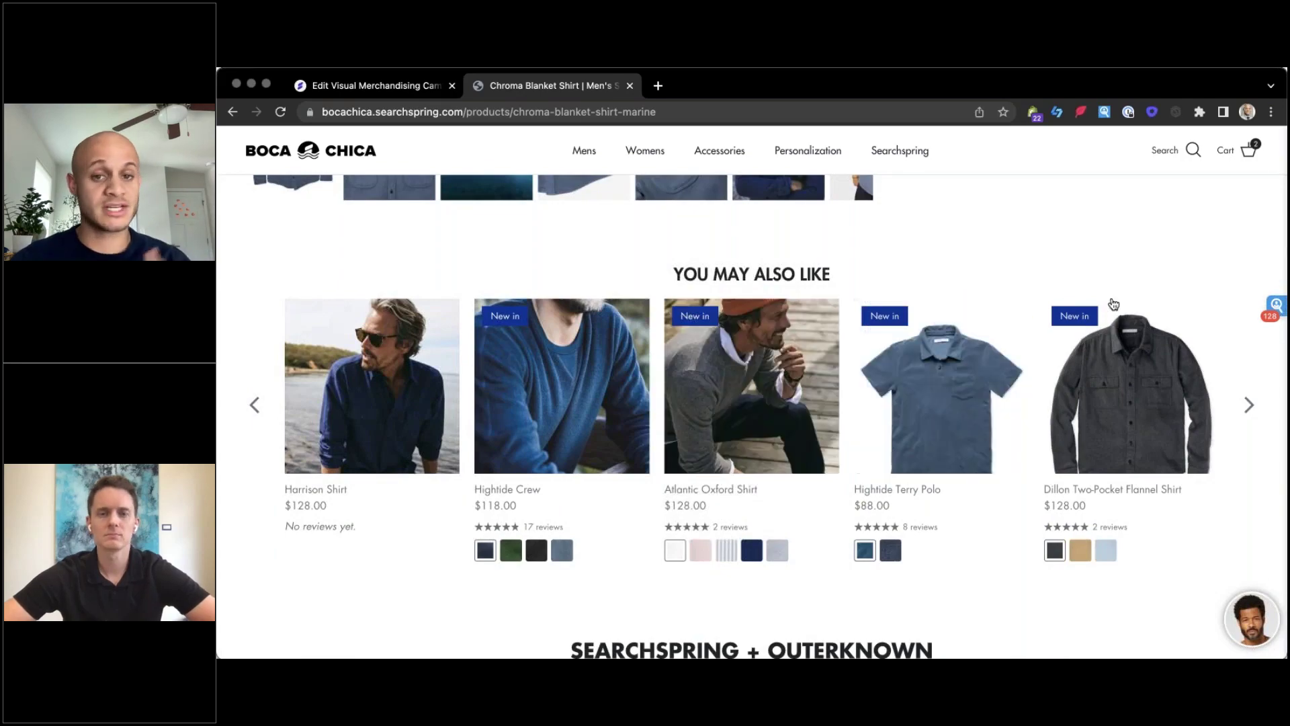
scroll(1053, 201, "up", 10)
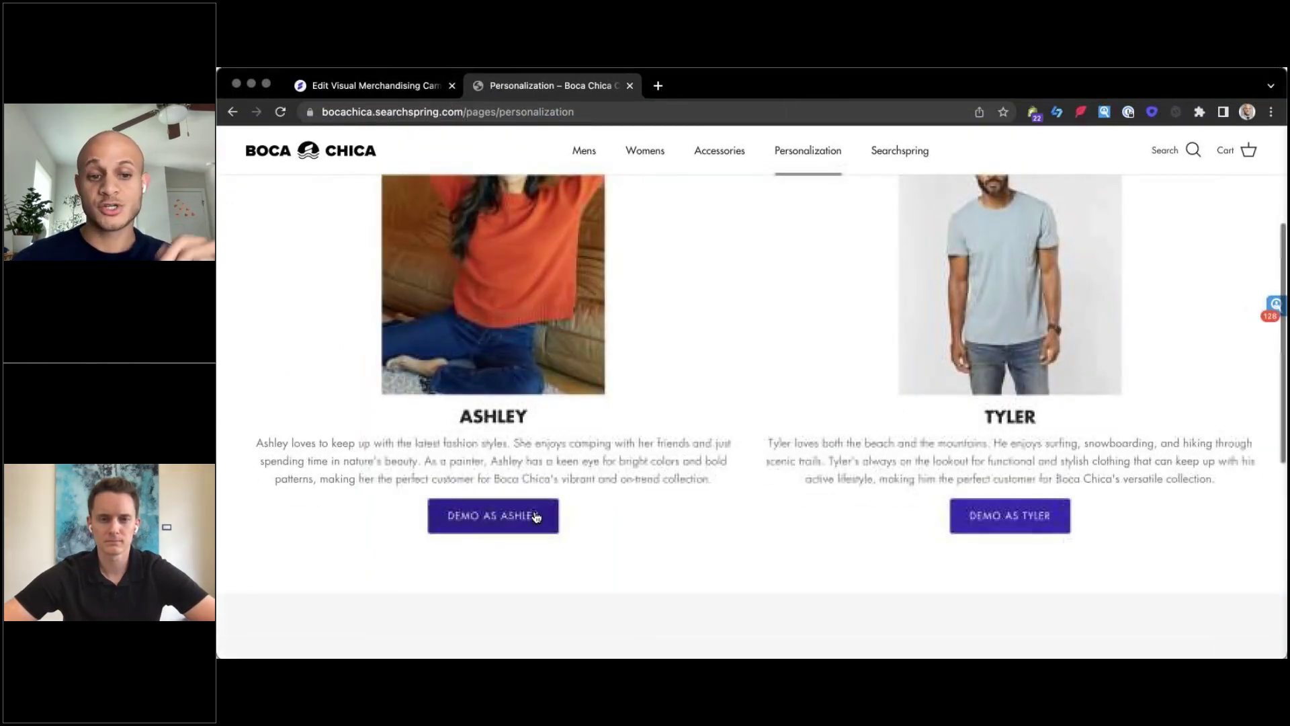
- Switch to the female demo persona, search 'shirt', and open the Marlow Shirt - FINAL SALE page
left_click(534, 519)
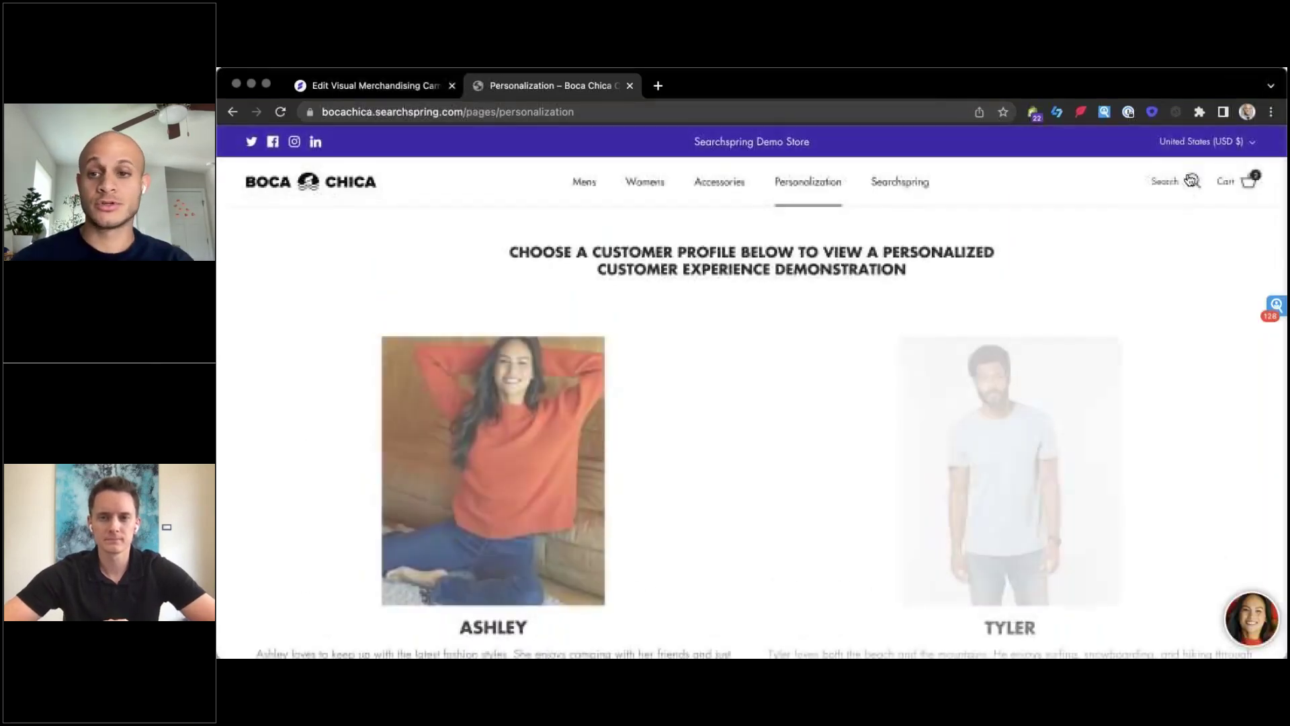
left_click(1189, 179)
type("shirt")
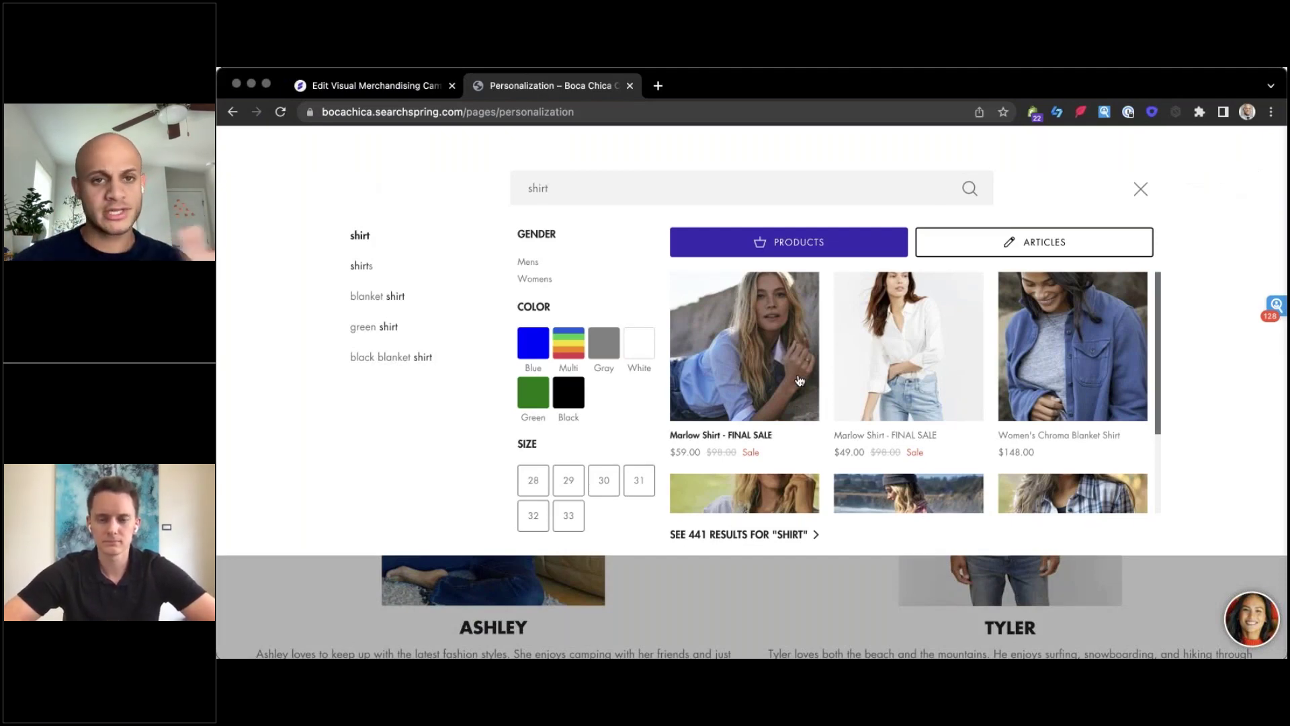
left_click(758, 356)
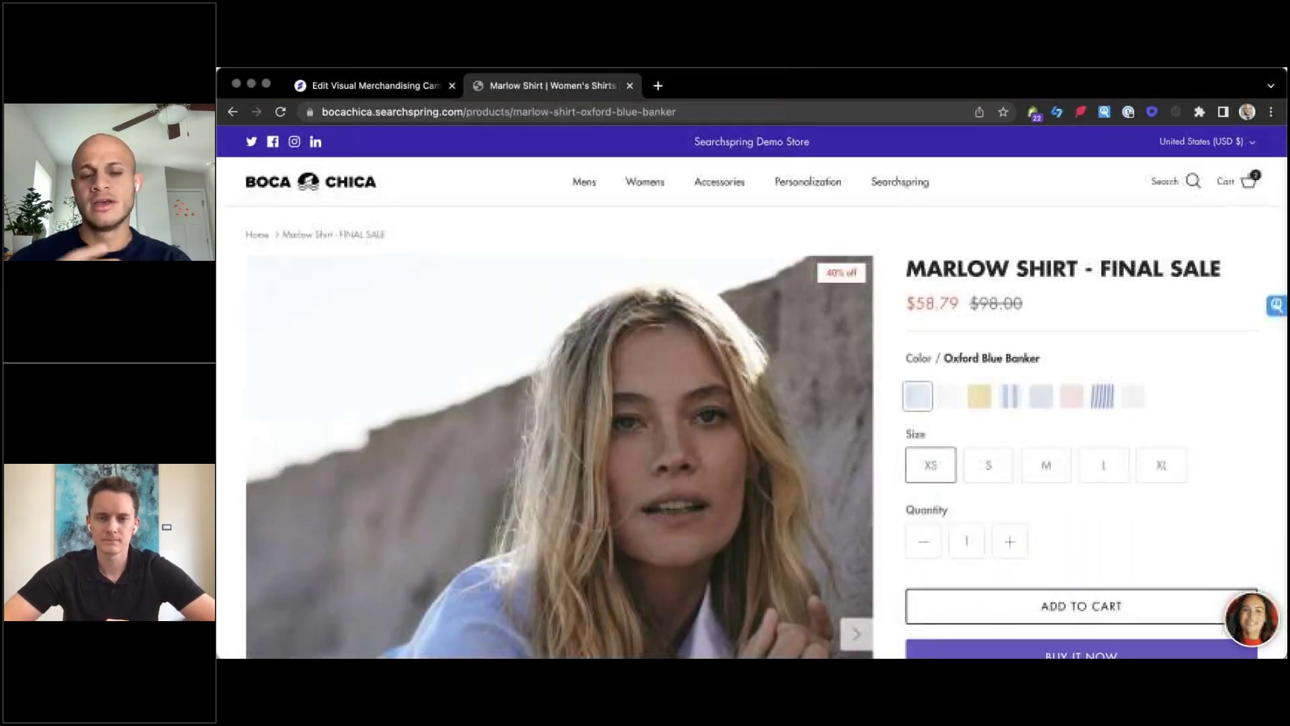
scroll(752, 393, "down", 2)
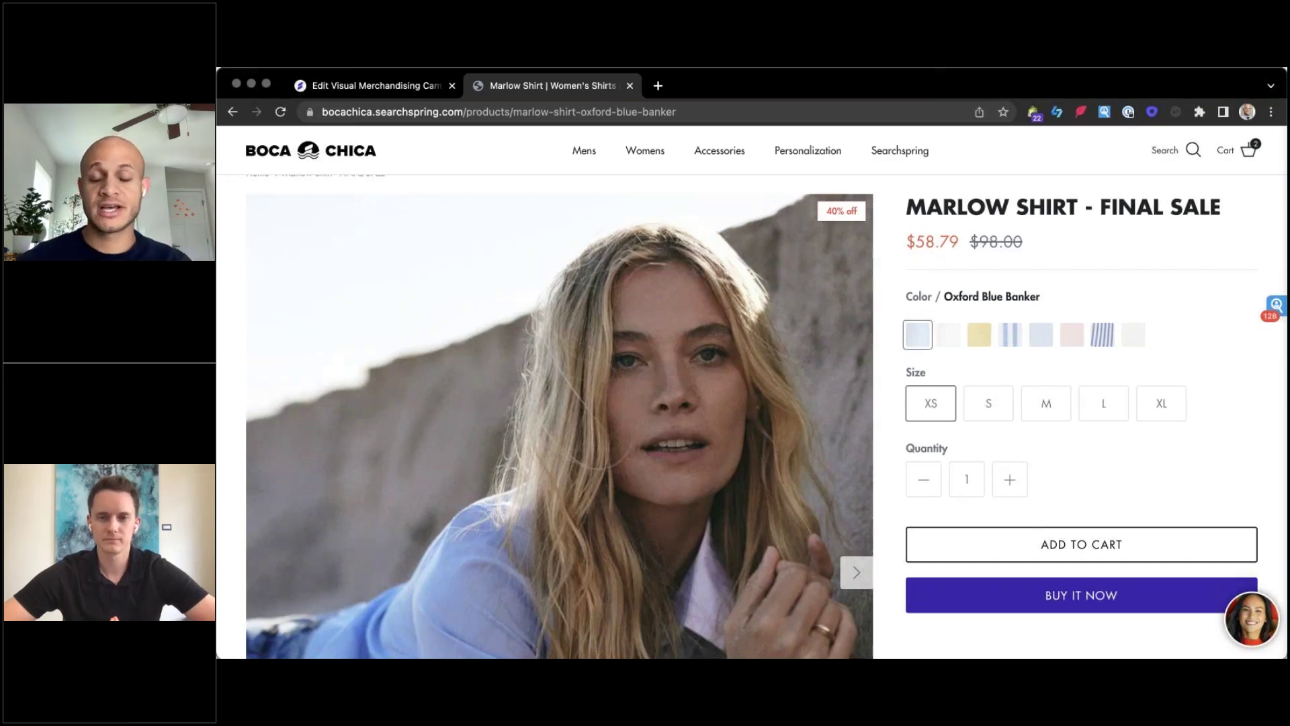
scroll(752, 417, "down", 10)
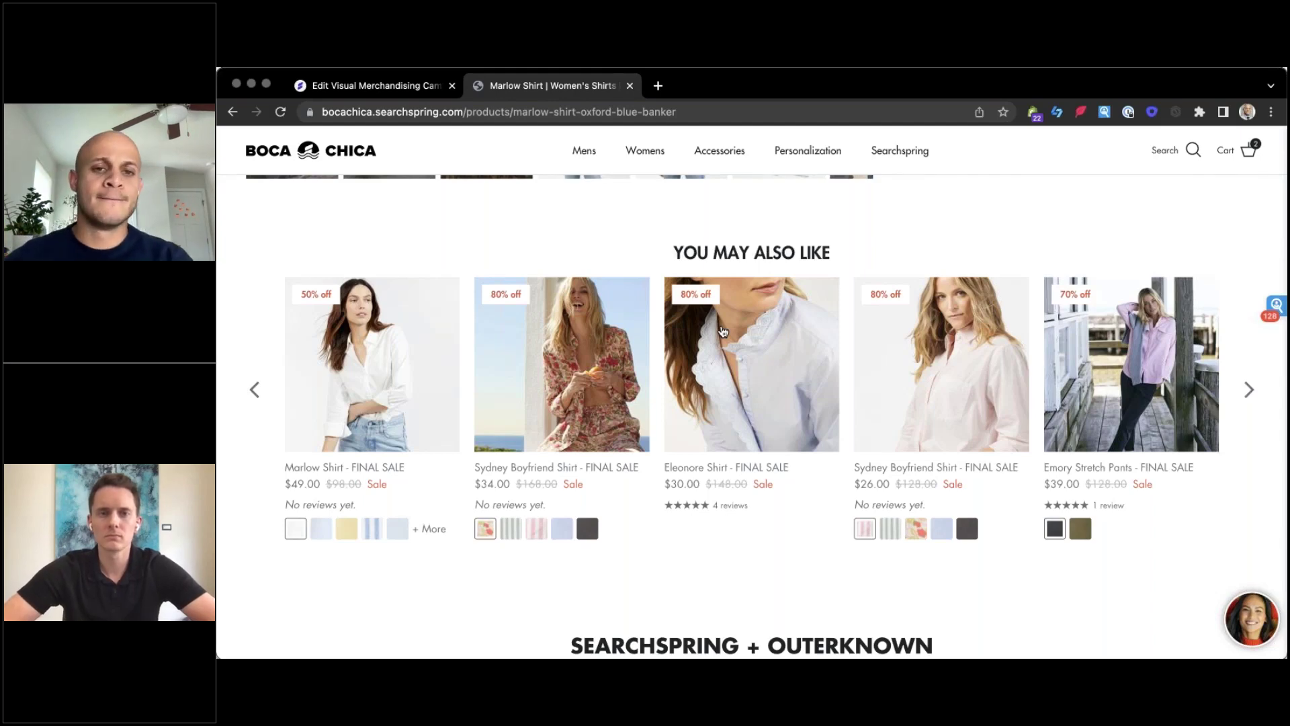
scroll(723, 331, "up", 15)
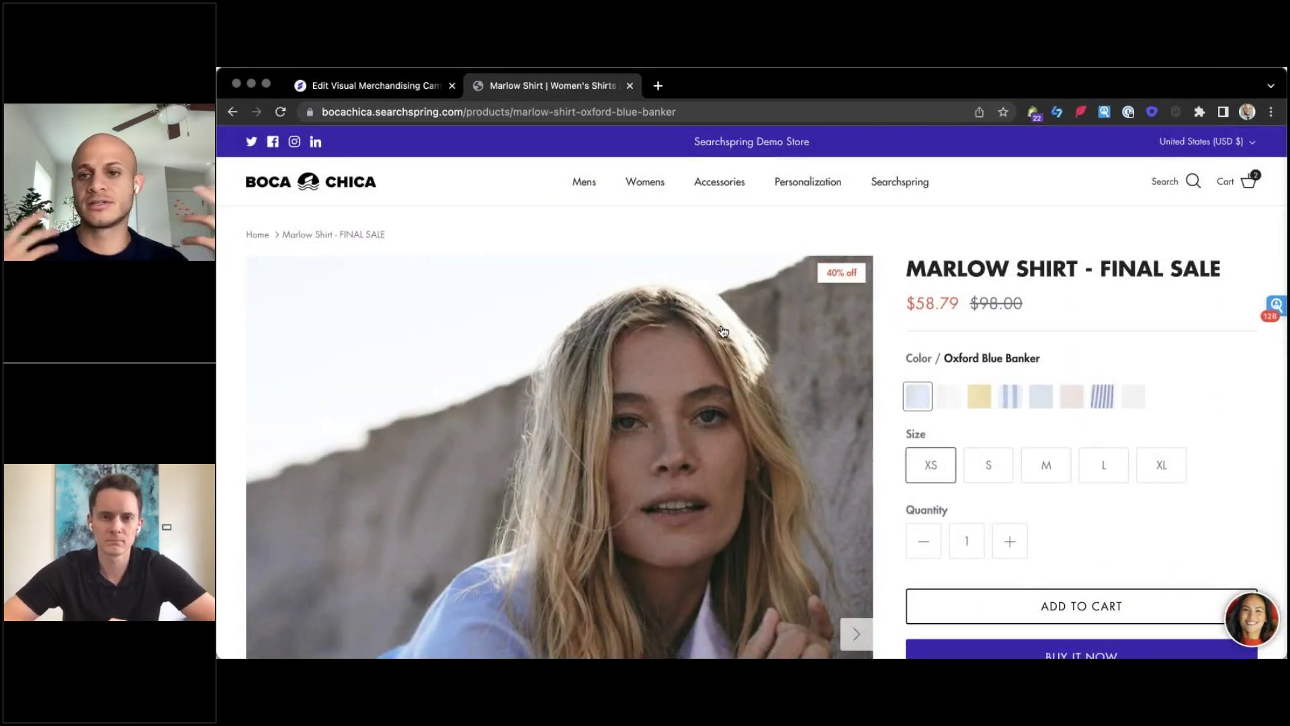
- Close the Marlow Shirt storefront tab to return to the All Shoes merchandising campaign with Personalization on
left_click(630, 86)
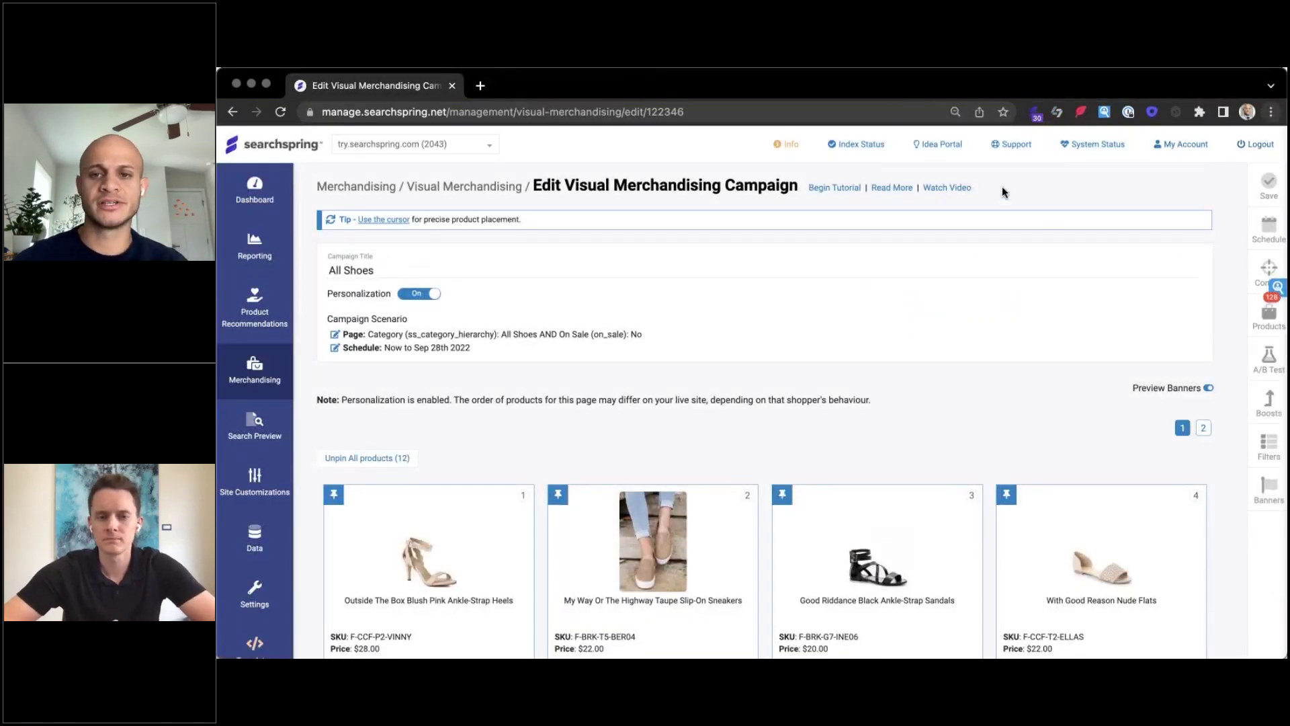